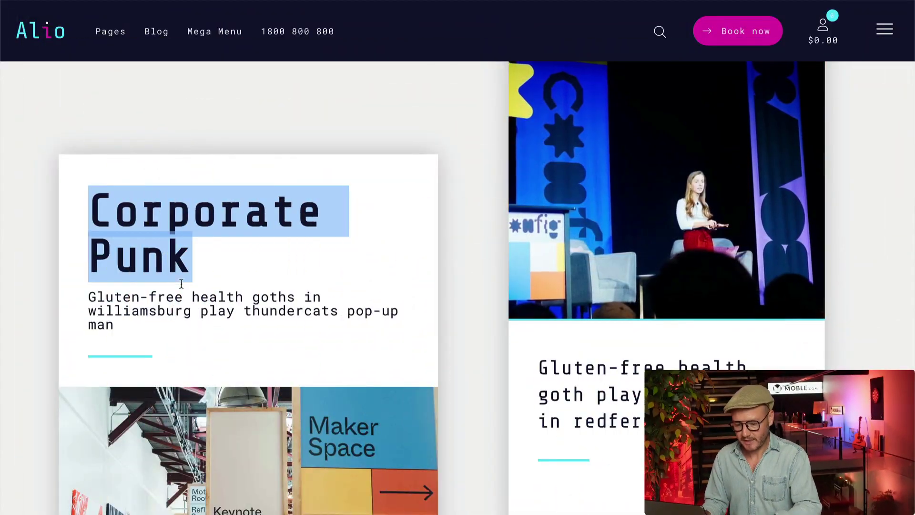
- Copy the 'Corporate Punk' heading and its paragraph from the Alio demo site
{"action": "left_click_drag", "start_coordinate": [207, 269], "coordinate": [192, 330]}
{"action": "key", "text": "ctrl+c"}
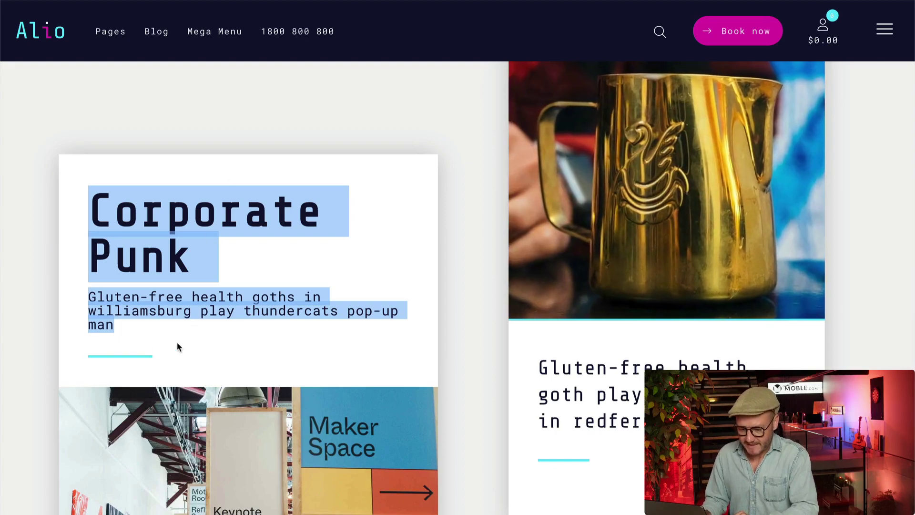
{"action": "scroll", "coordinate": [179, 337], "scroll_direction": "down", "scroll_amount": 1}
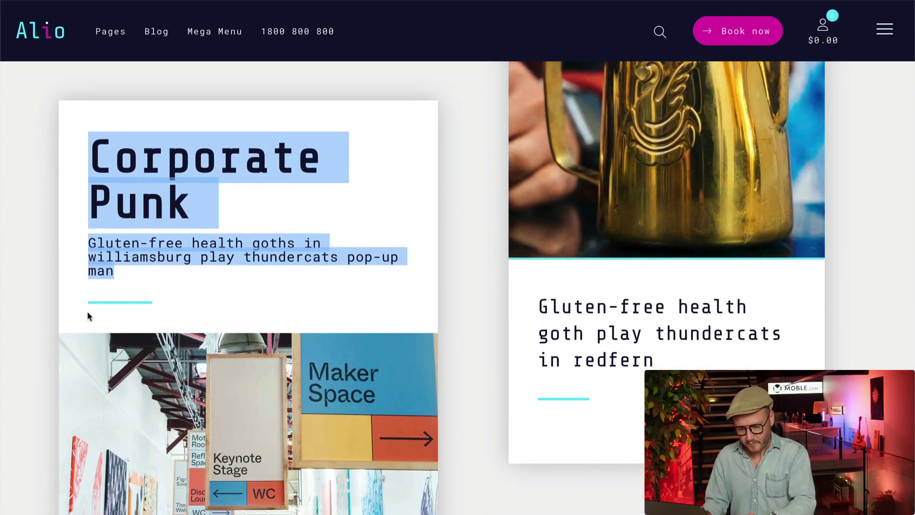
{"action": "scroll", "coordinate": [134, 305], "scroll_direction": "down", "scroll_amount": 2}
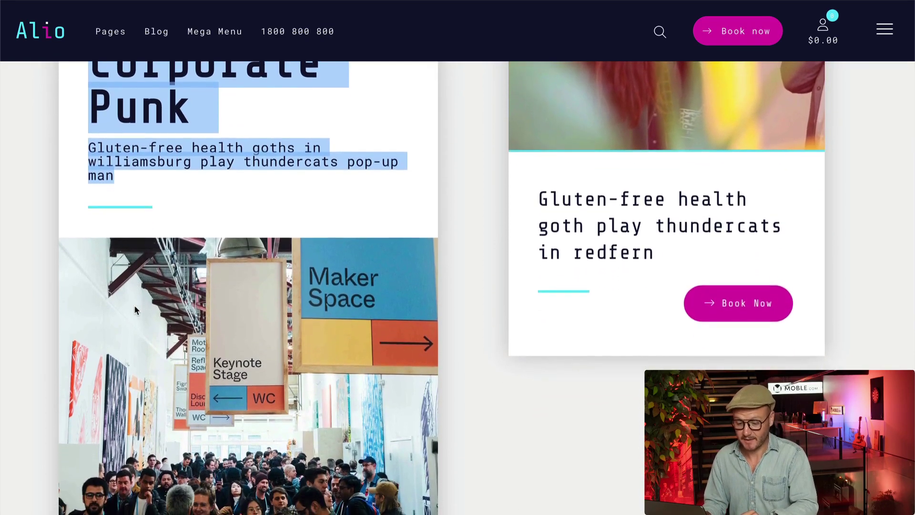
{"action": "scroll", "coordinate": [134, 305], "scroll_direction": "up", "scroll_amount": 2}
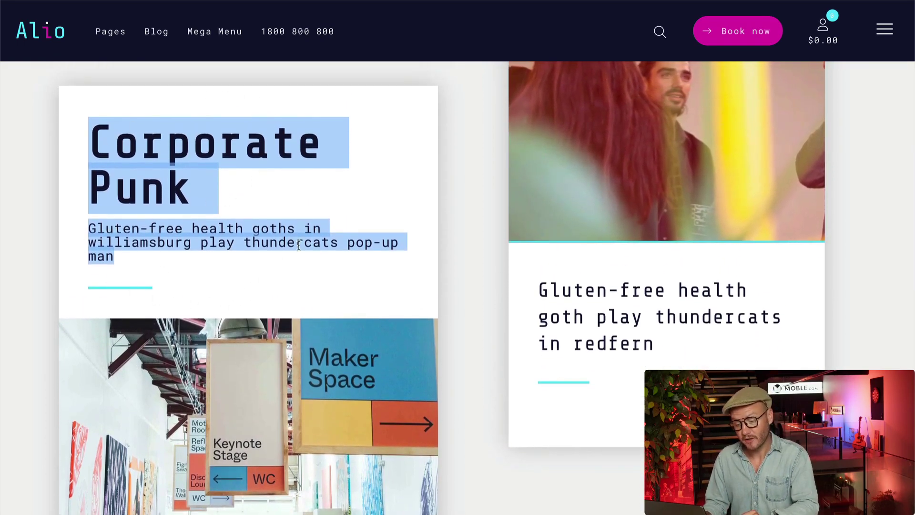
{"action": "scroll", "coordinate": [251, 265], "scroll_direction": "down", "scroll_amount": 2}
{"action": "left_click", "coordinate": [469, 233]}
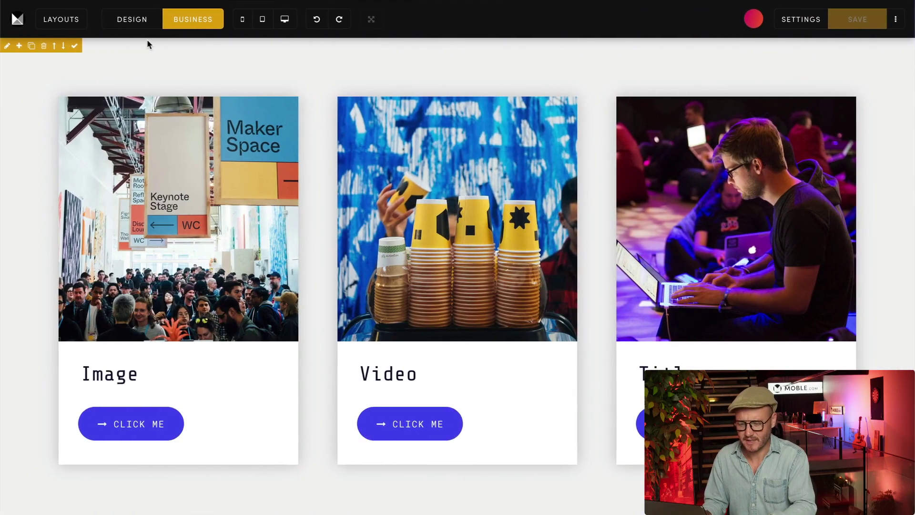
- Switch to design mode and move the left card's image below its Image heading and button
{"action": "left_click", "coordinate": [136, 22]}
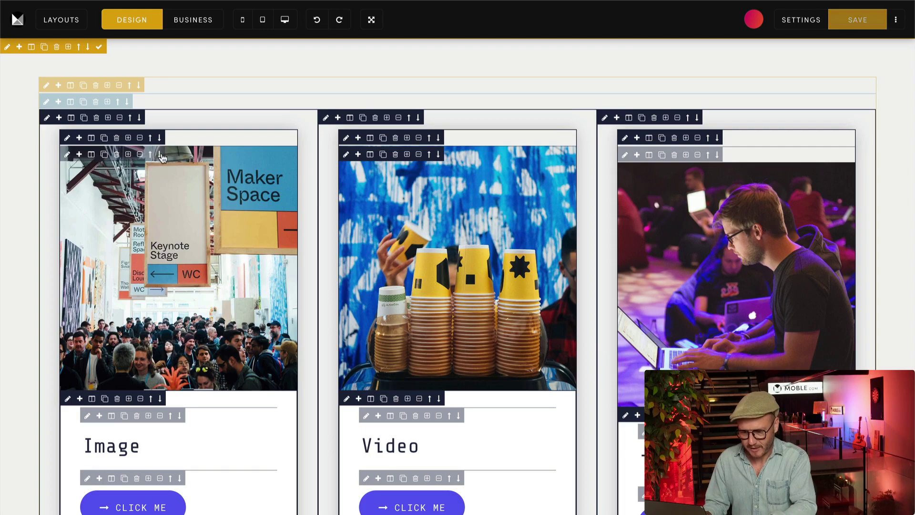
{"action": "left_click", "coordinate": [159, 154]}
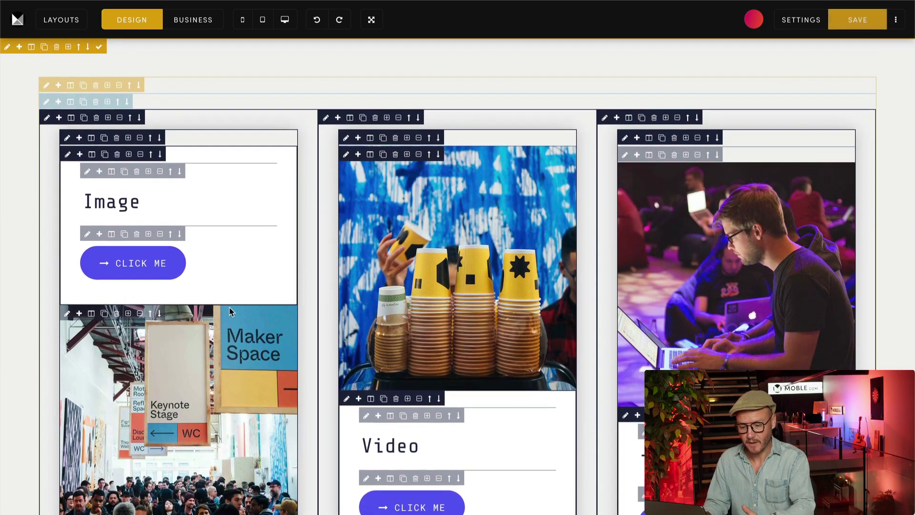
- Paste the Corporate Punk heading and paragraph on a new line after 'Image', then inspect its HTML source
{"action": "left_click", "coordinate": [167, 208]}
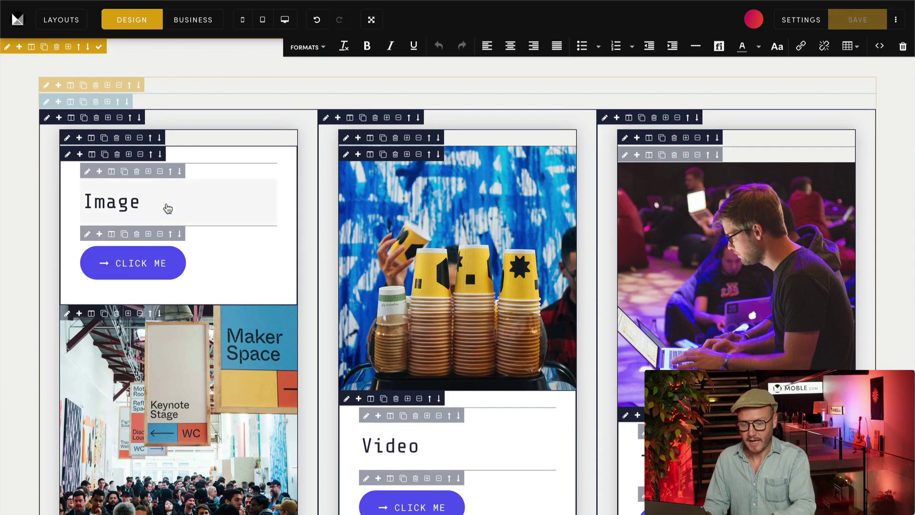
{"action": "key", "text": "Return"}
{"action": "key", "text": "ctrl+v"}
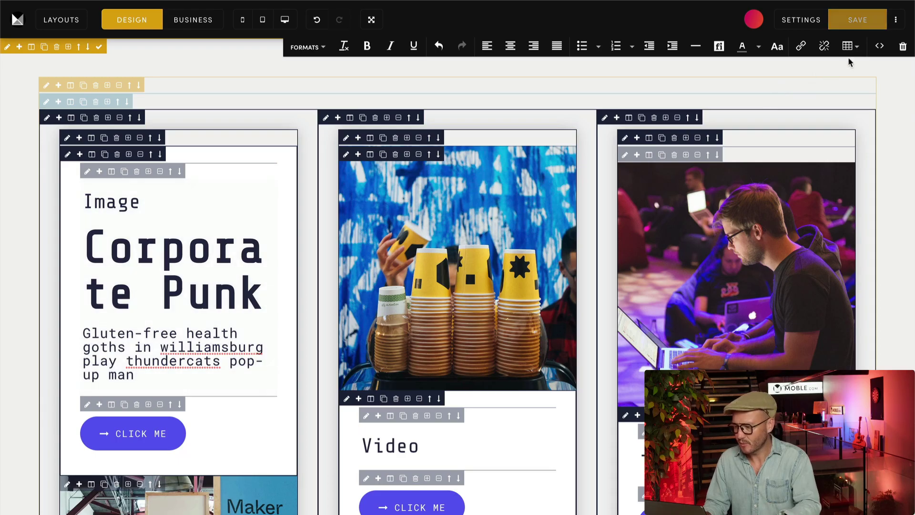
{"action": "left_click", "coordinate": [879, 46]}
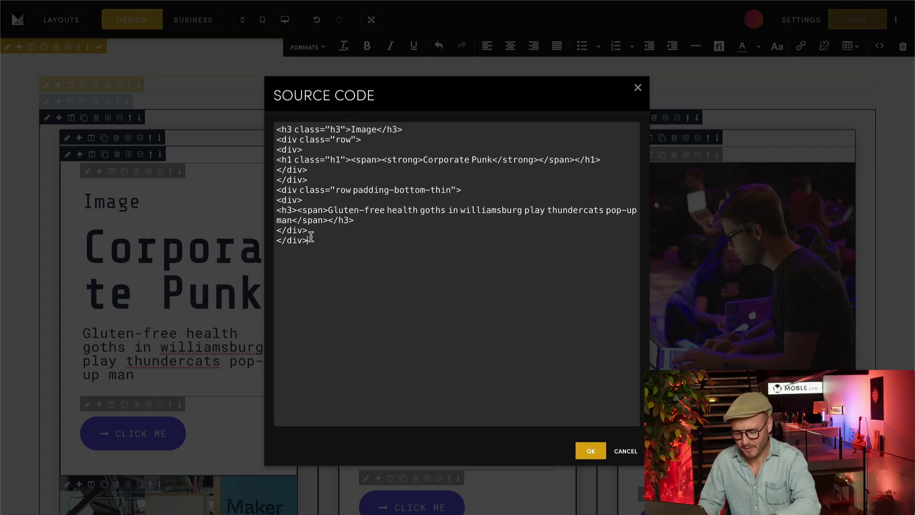
{"action": "left_click", "coordinate": [313, 239]}
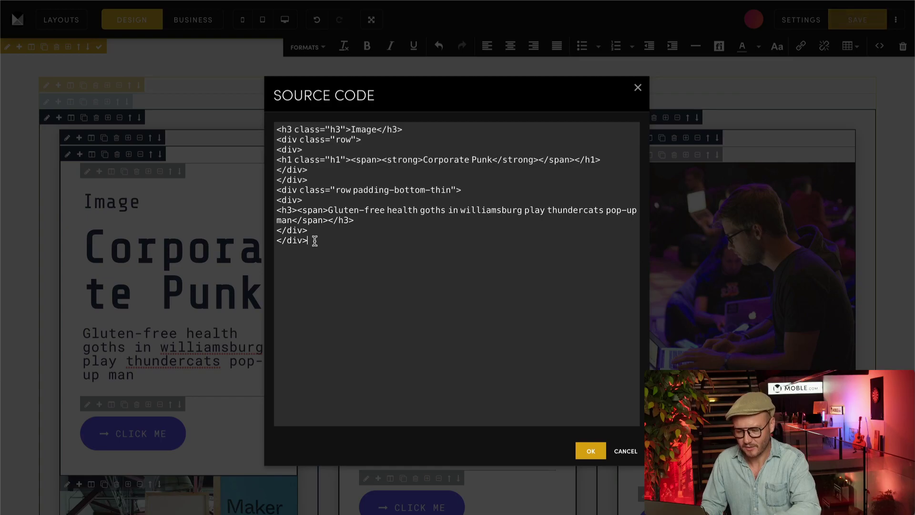
- Undo the first paste and paste the Corporate Punk heading and paragraph under 'Image' again
{"action": "left_click", "coordinate": [627, 452]}
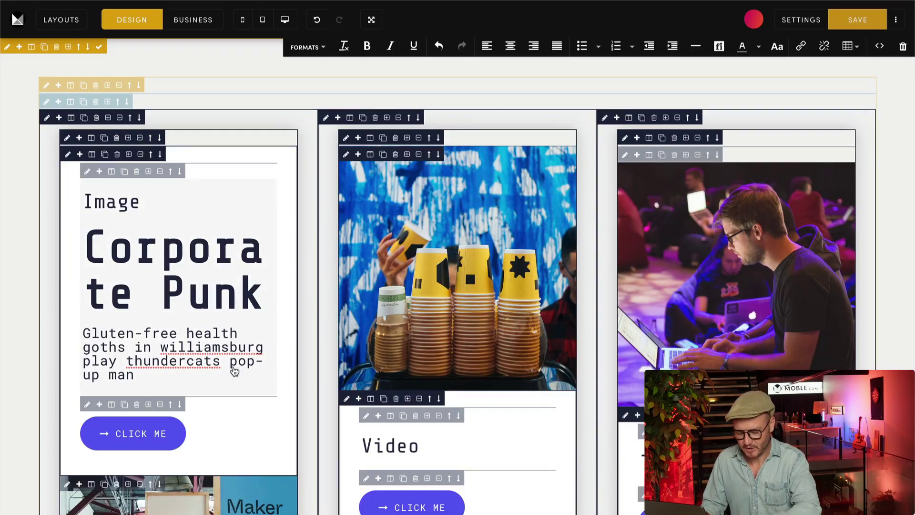
{"action": "key", "text": "ctrl+z"}
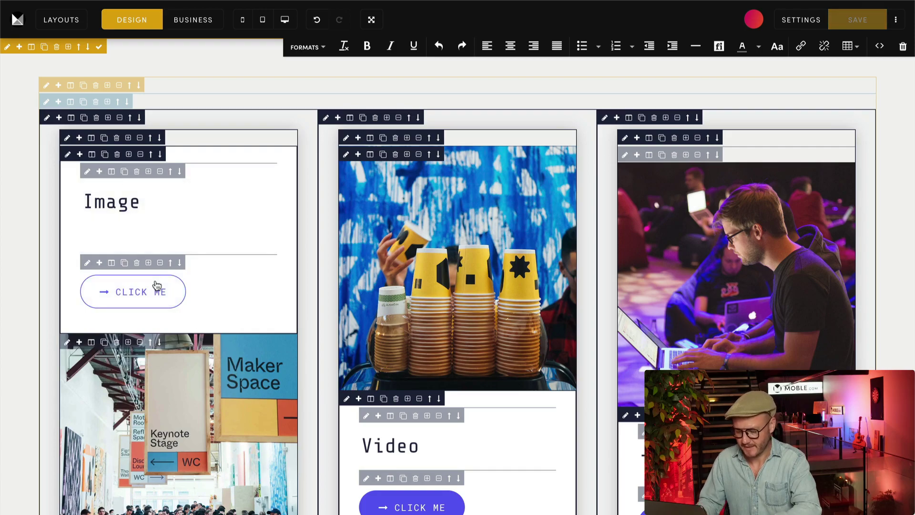
{"action": "key", "text": "BackSpace"}
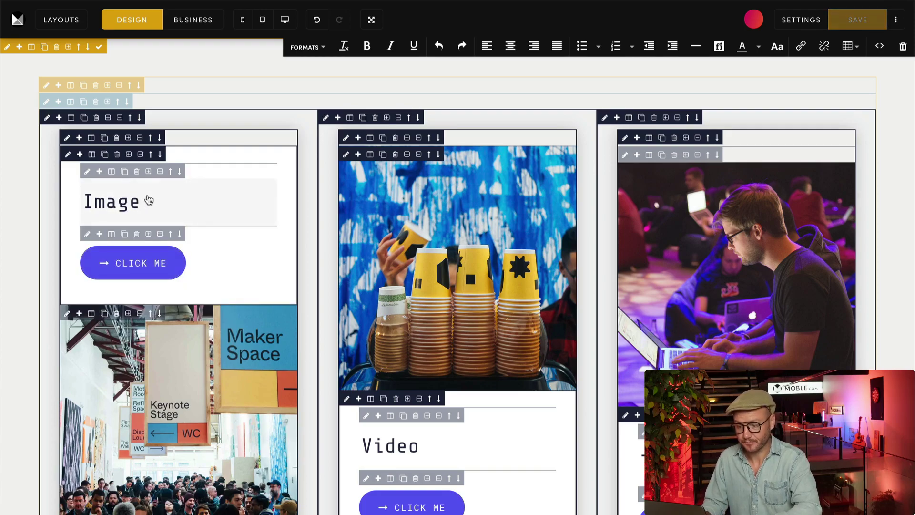
{"action": "key", "text": "Return"}
{"action": "key", "text": "ctrl+v"}
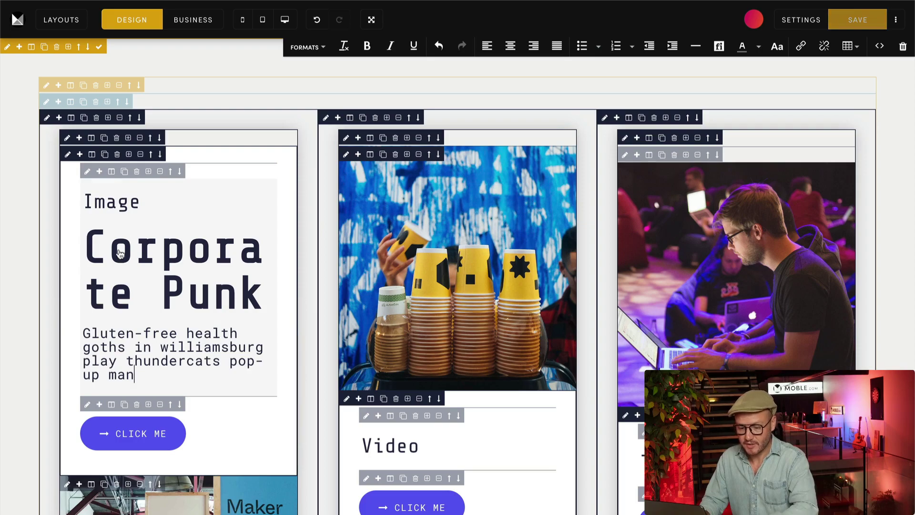
- Clear formatting from all of the left card's text and check its HTML source
{"action": "key", "text": "ctrl+a"}
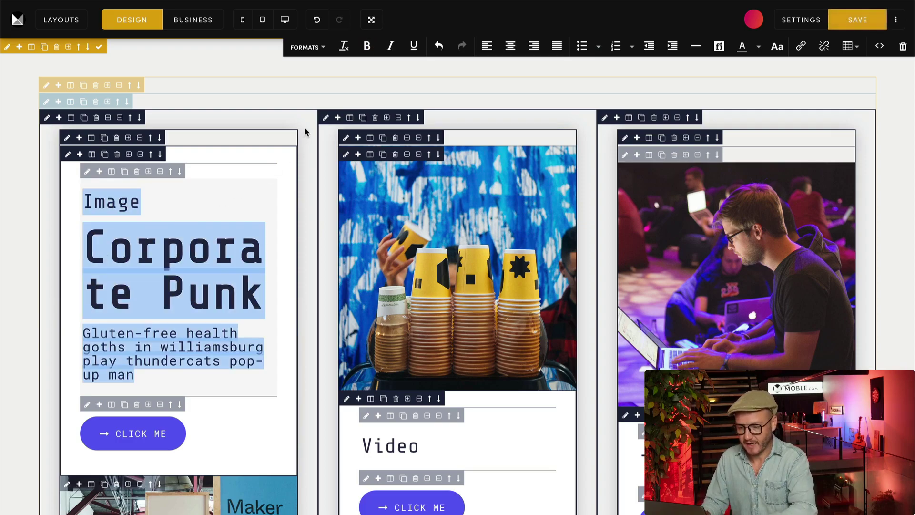
{"action": "left_click", "coordinate": [344, 46]}
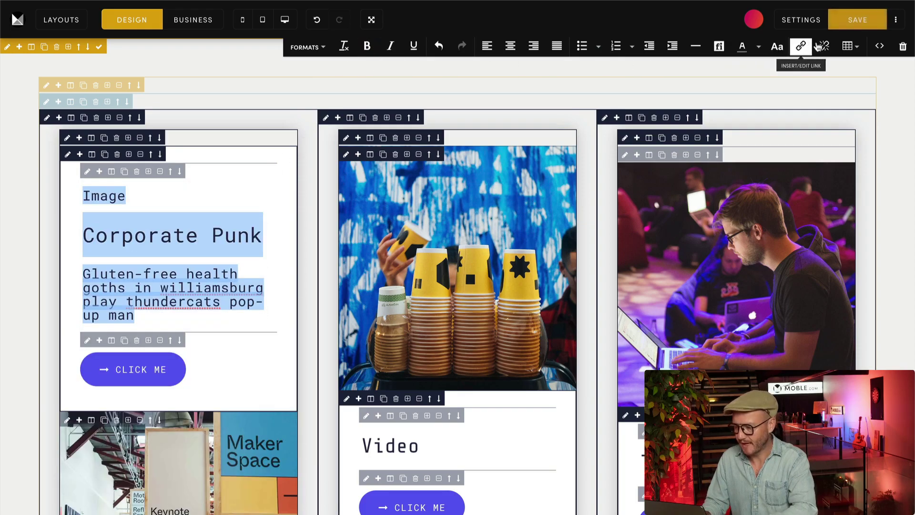
{"action": "left_click", "coordinate": [880, 45]}
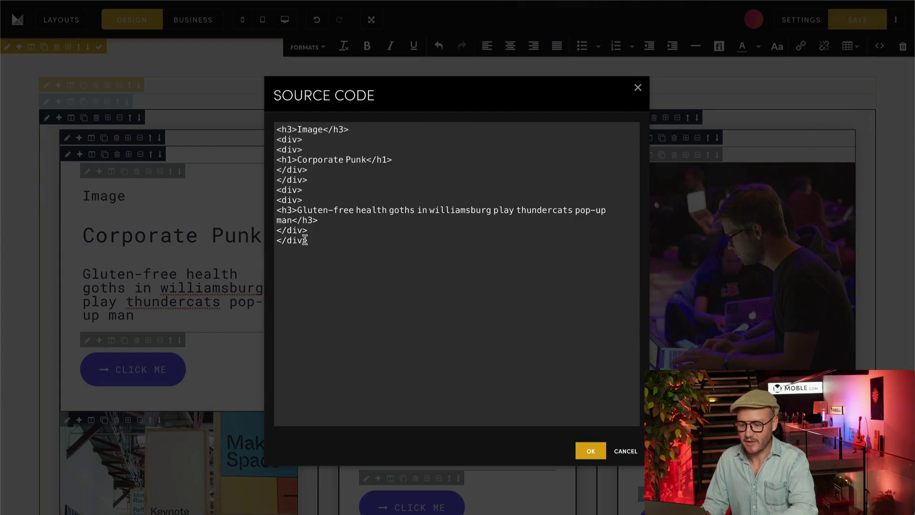
{"action": "left_click", "coordinate": [638, 87]}
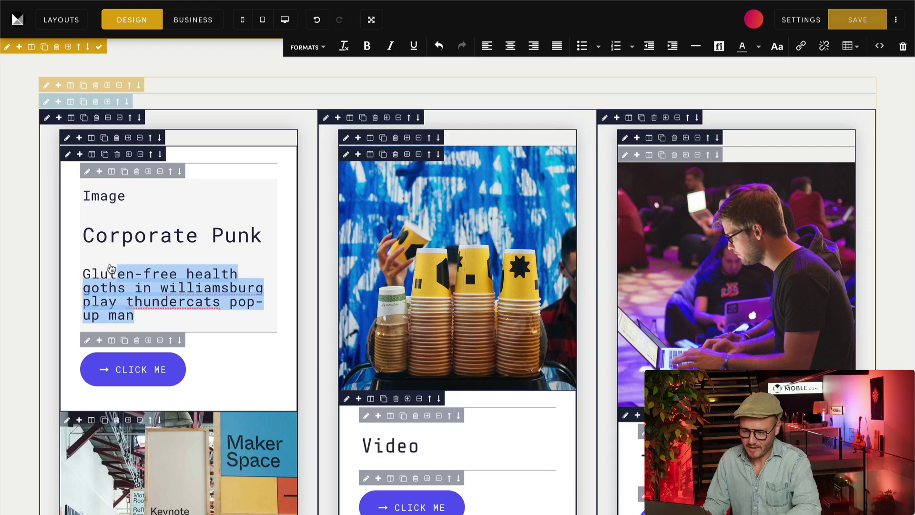
- Delete the old heading and paragraph, then paste the reference text over the block's HTML source
{"action": "left_click_drag", "start_coordinate": [172, 323], "coordinate": [125, 196]}
{"action": "key", "text": "BackSpace"}
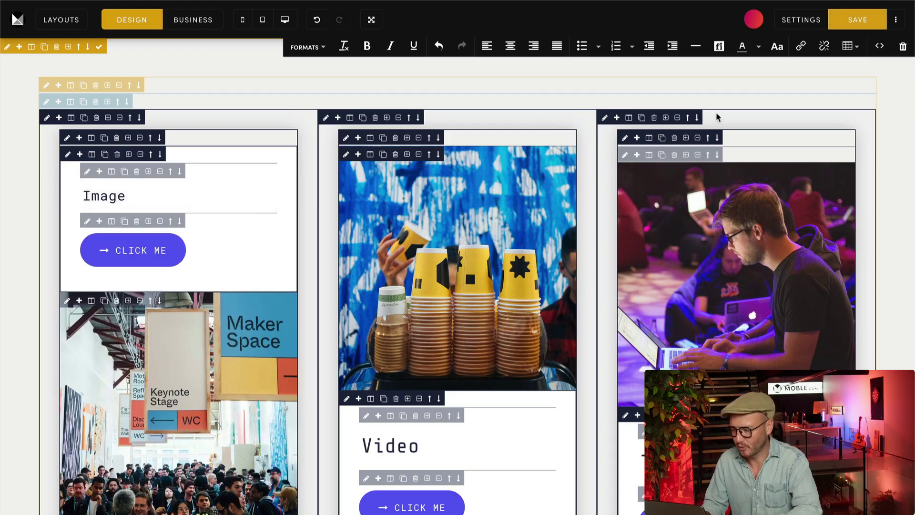
{"action": "left_click", "coordinate": [880, 46]}
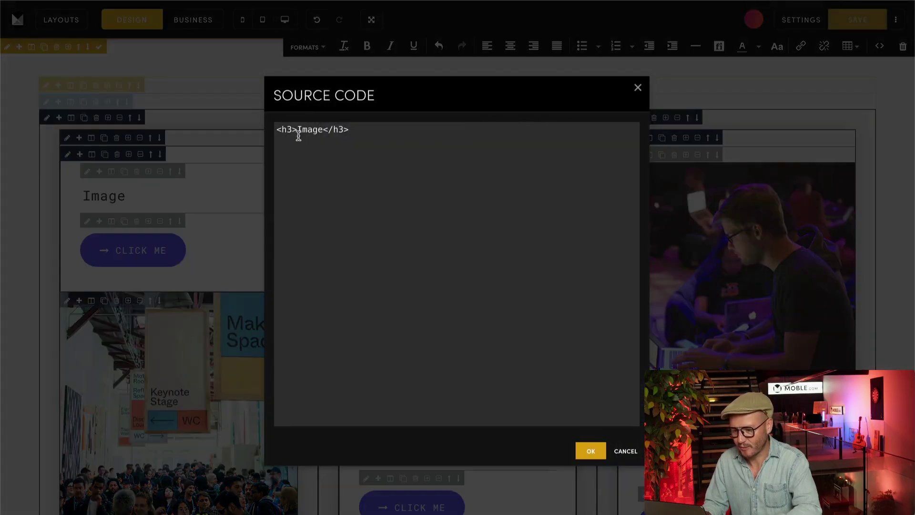
{"action": "key", "text": "ctrl+a"}
{"action": "key", "text": "ctrl+v"}
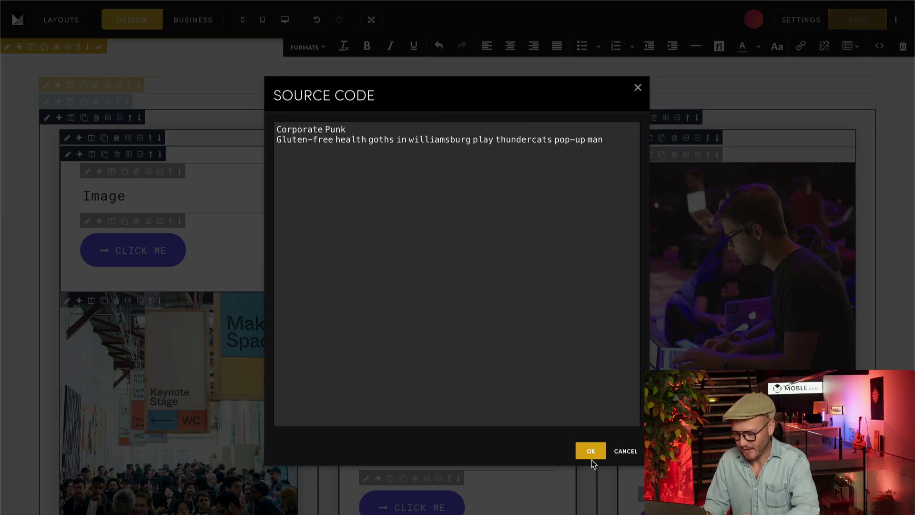
{"action": "left_click", "coordinate": [593, 453]}
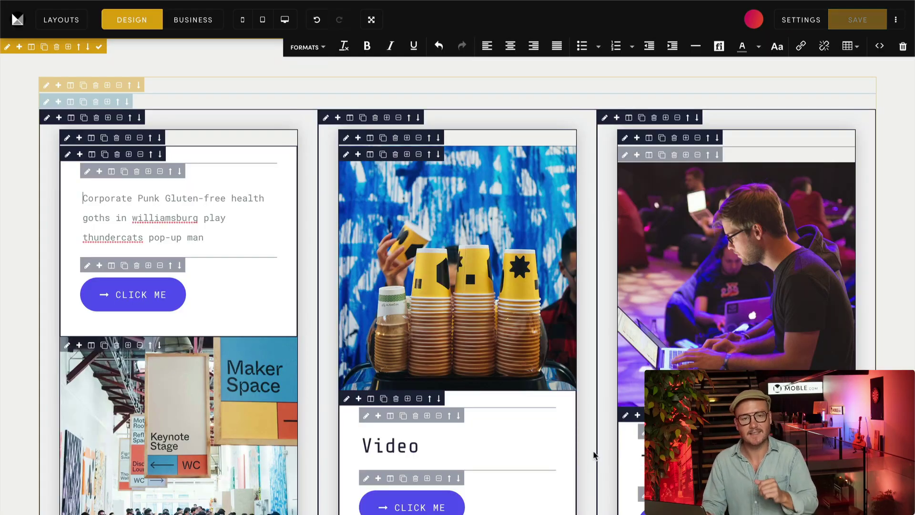
- Duplicate the text block, keeping 'Corporate Punk' in the first copy and the Gluten-free sentence in the second
{"action": "left_click", "coordinate": [124, 172]}
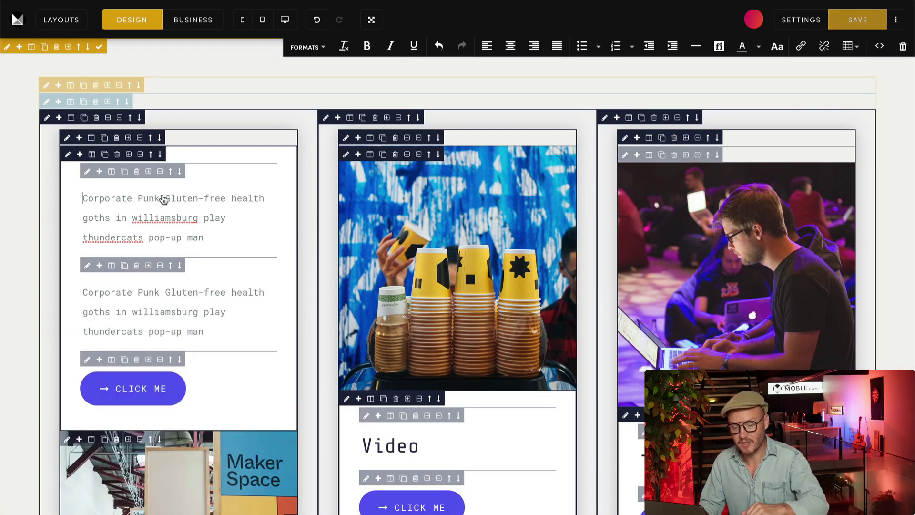
{"action": "mouse_move", "coordinate": [161, 203]}
{"action": "left_mouse_down"}
{"action": "mouse_move", "coordinate": [205, 241]}
{"action": "mouse_move", "coordinate": [82, 255]}
{"action": "left_mouse_up"}
{"action": "key", "text": "BackSpace"}
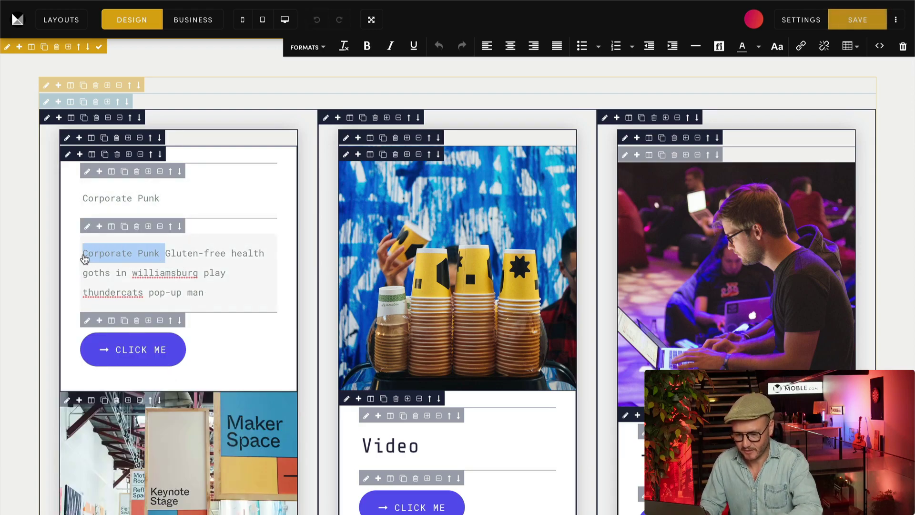
{"action": "key", "text": "BackSpace"}
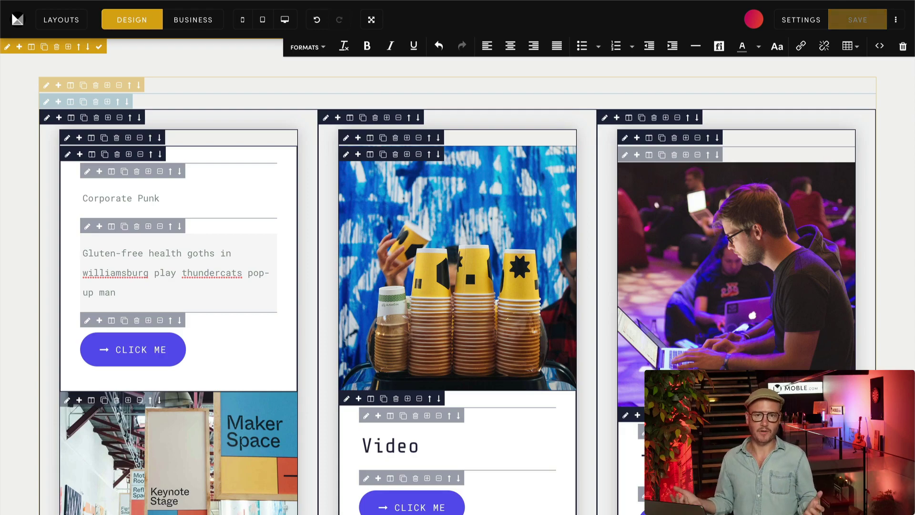
{"action": "triple_click", "coordinate": [127, 205]}
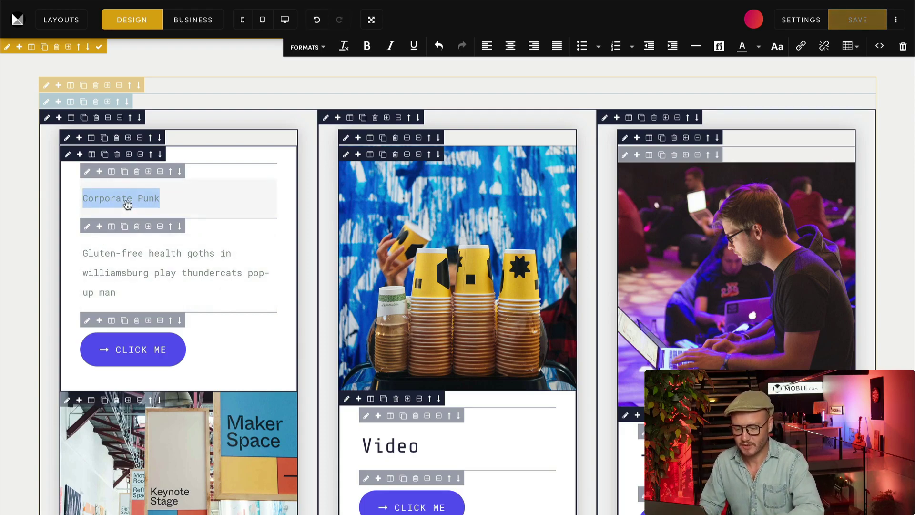
- Format 'Corporate Punk' as Heading Style 1 and the Gluten-free paragraph as Heading 3
{"action": "left_click", "coordinate": [310, 49]}
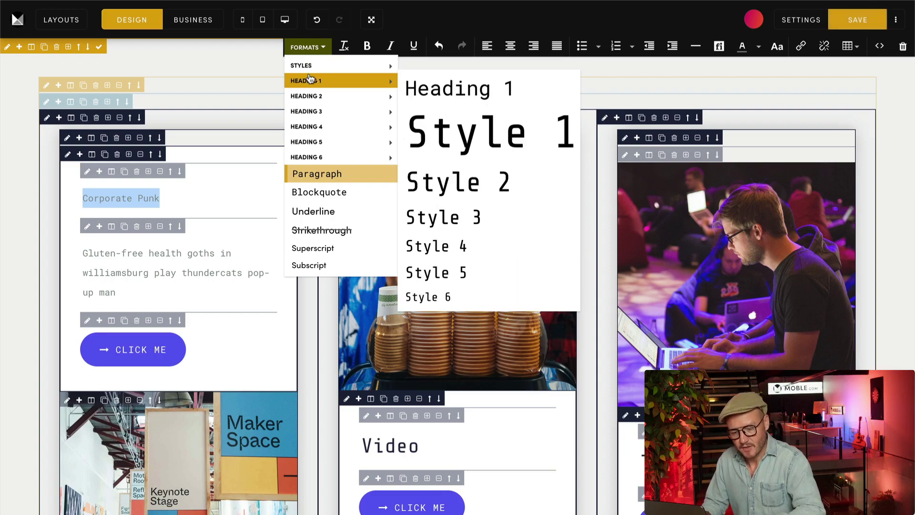
{"action": "mouse_move", "coordinate": [306, 95]}
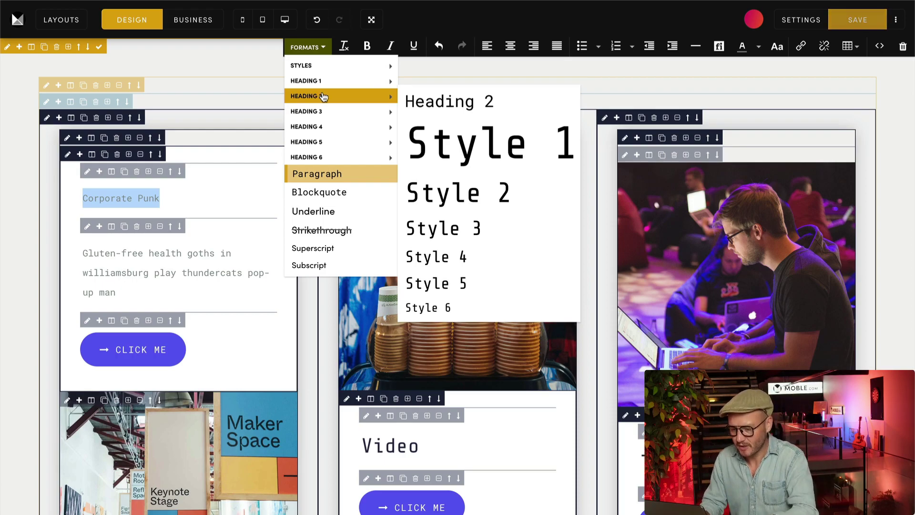
{"action": "left_click", "coordinate": [479, 137]}
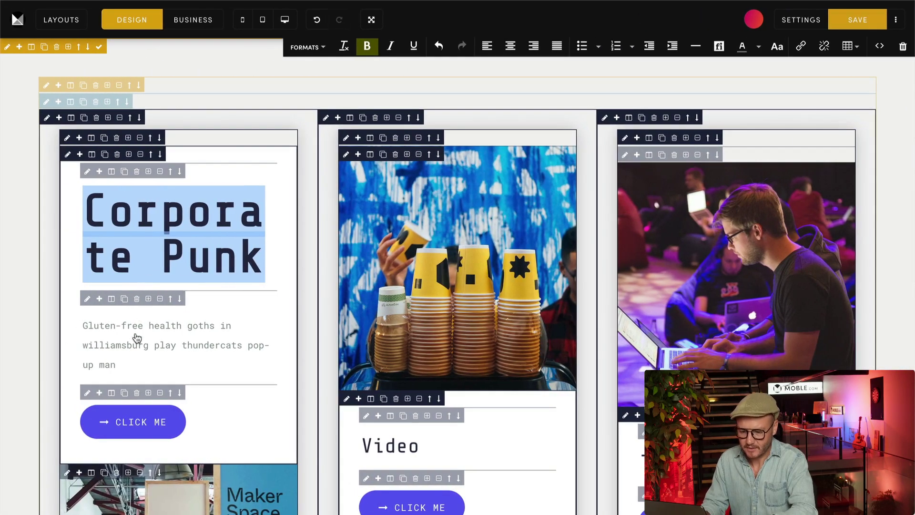
{"action": "left_click", "coordinate": [129, 363]}
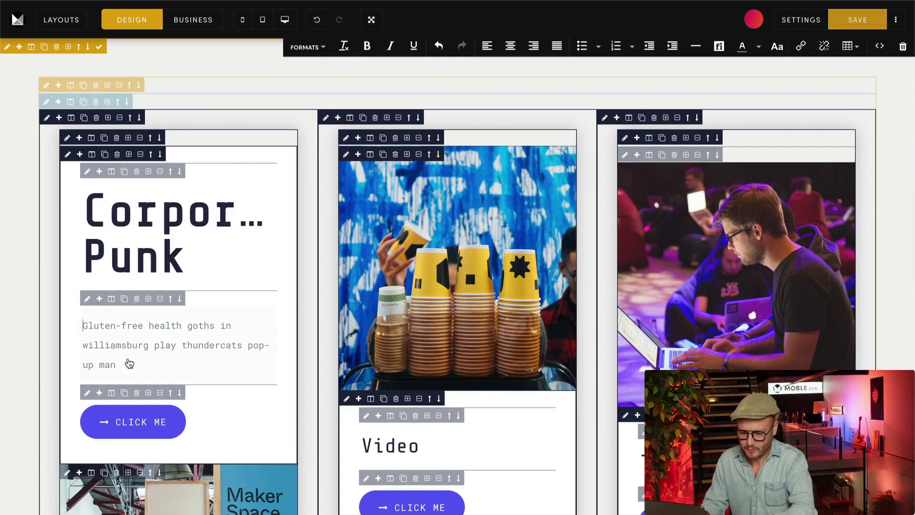
{"action": "triple_click", "coordinate": [135, 370]}
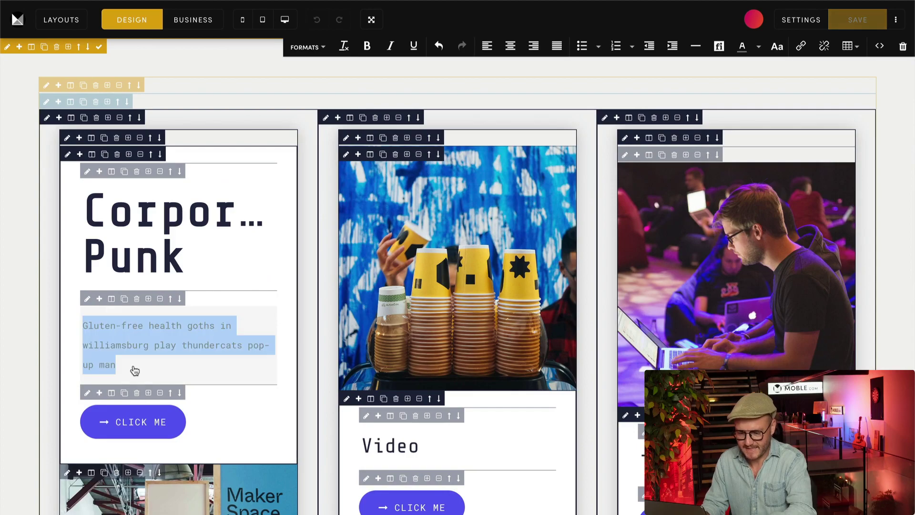
{"action": "left_click", "coordinate": [306, 47]}
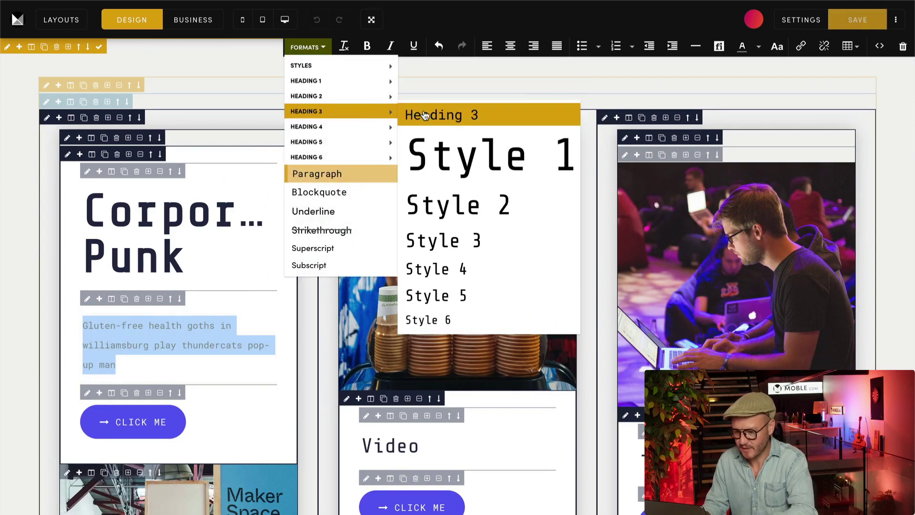
{"action": "left_click", "coordinate": [431, 115]}
{"action": "left_click", "coordinate": [222, 275]}
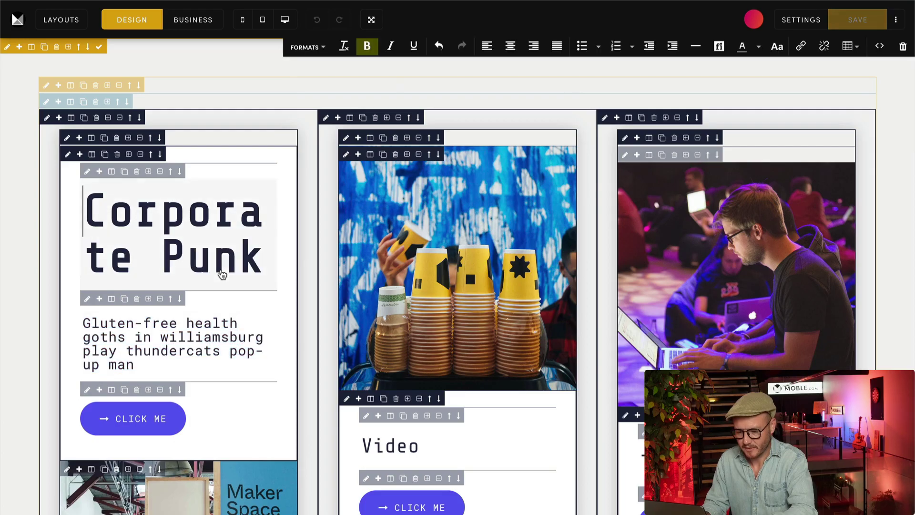